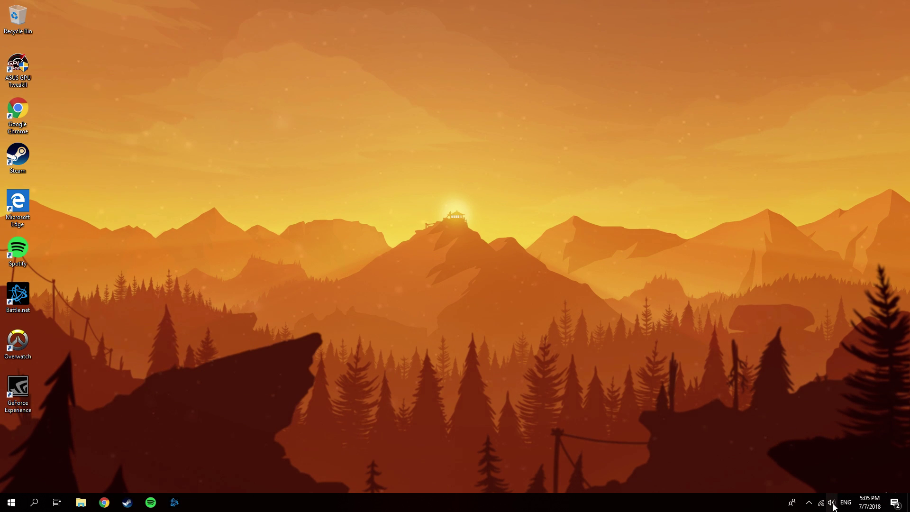
Change the Speakers volume from 37 to 50 with the taskbar volume slider.
left_click(832, 502)
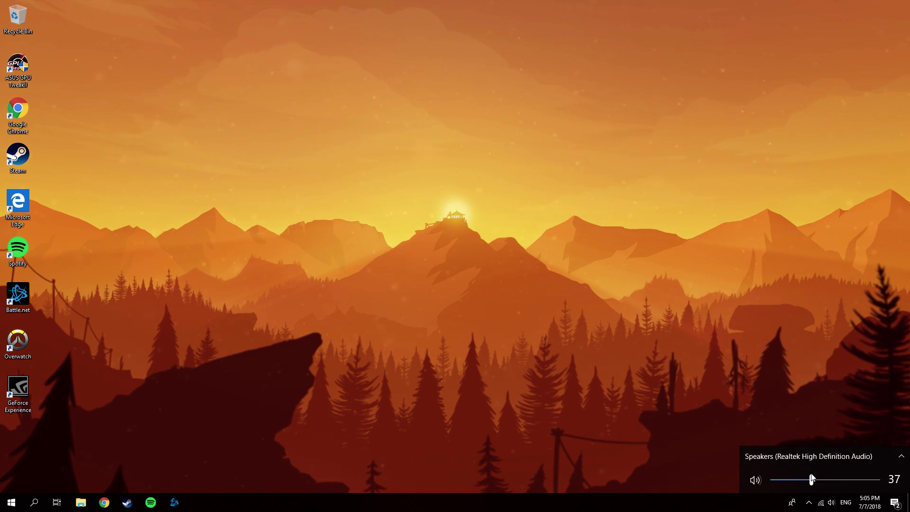
mouse_move(812, 480)
left_mouse_down()
mouse_move(791, 480)
mouse_move(804, 481)
left_mouse_up()
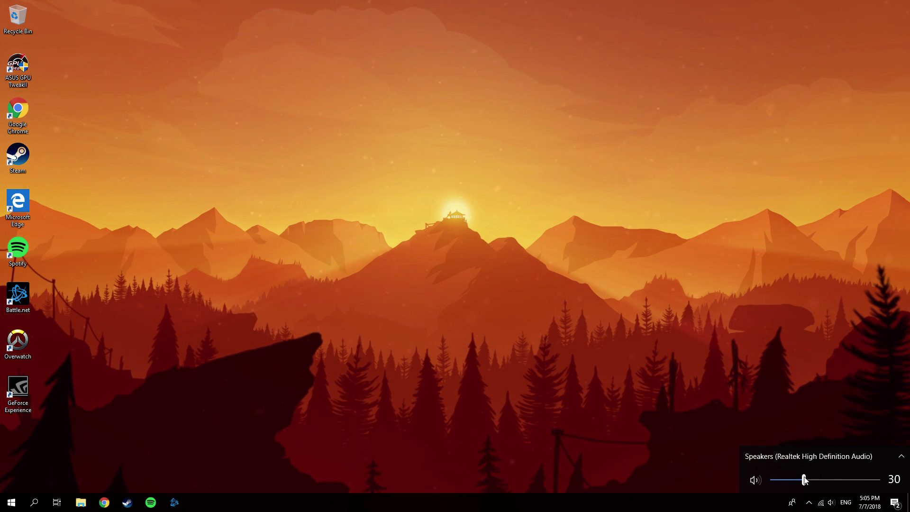
left_click(714, 384)
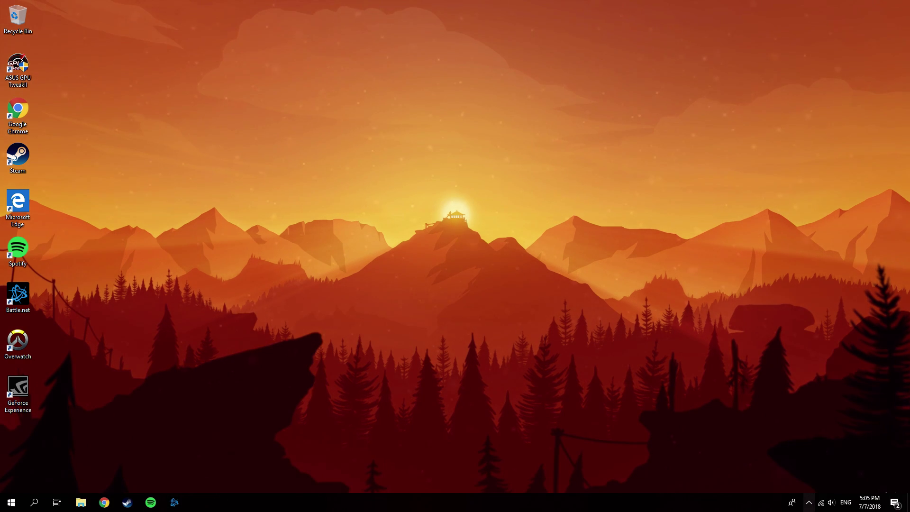
left_click(809, 503)
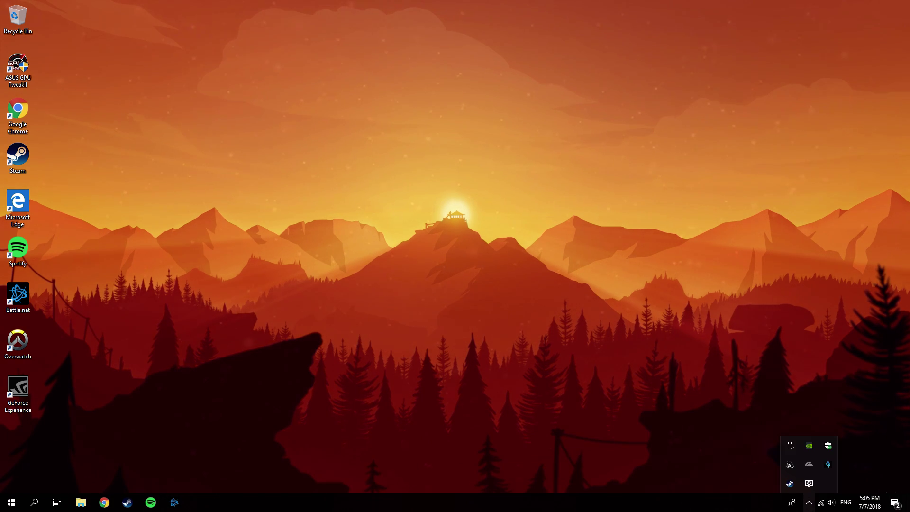
left_click(830, 503)
left_click(695, 392)
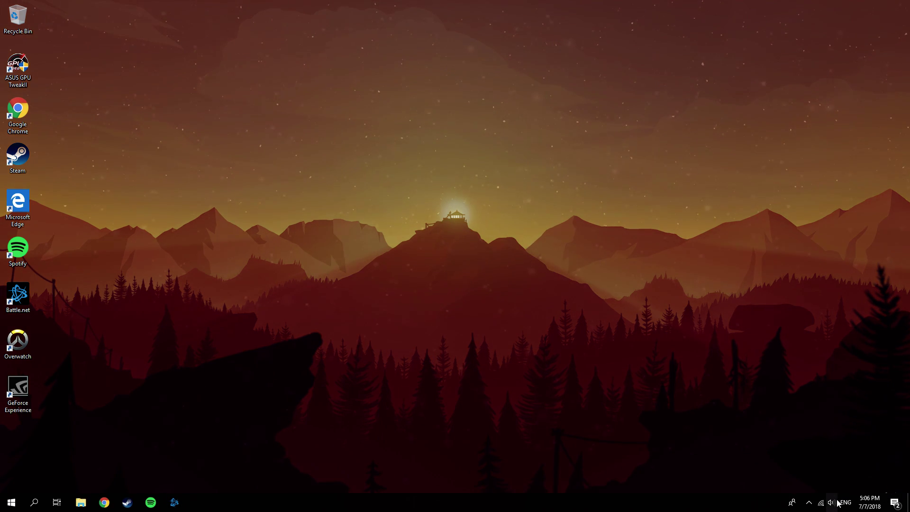
left_click(832, 504)
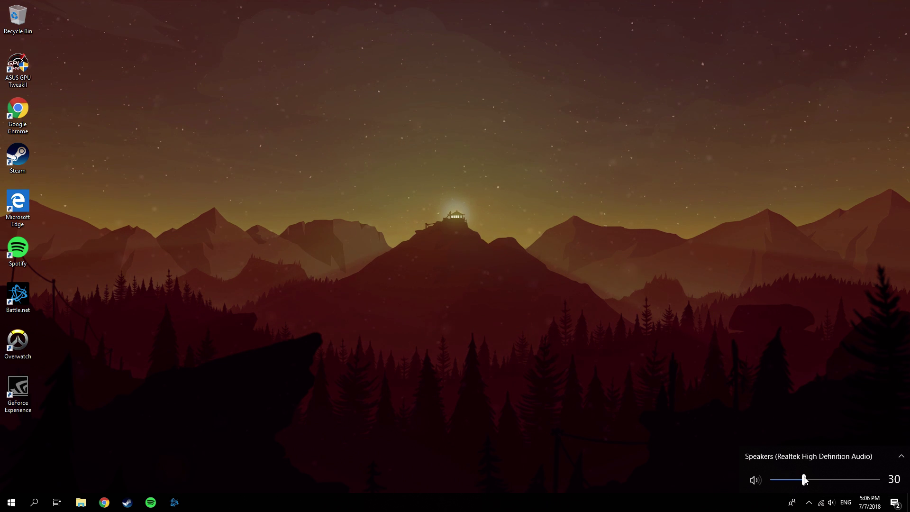
left_click_drag(804, 480, 825, 481)
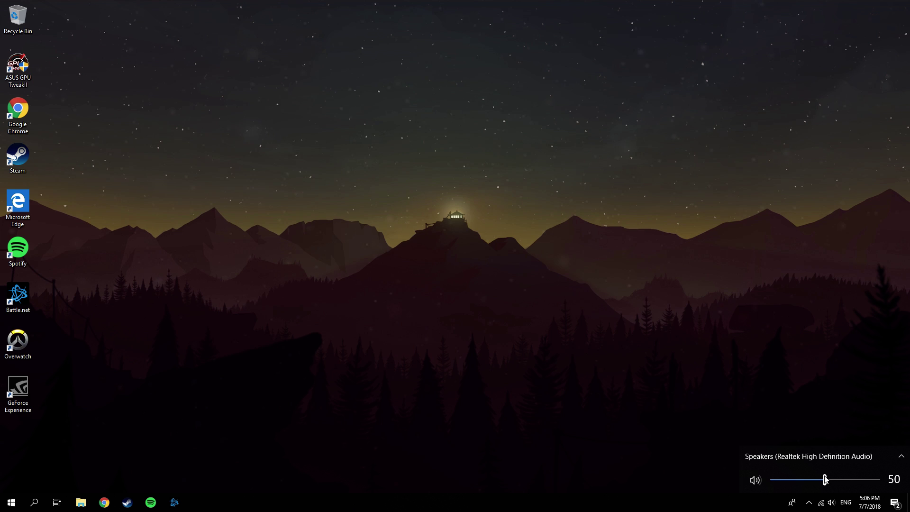
left_click(697, 396)
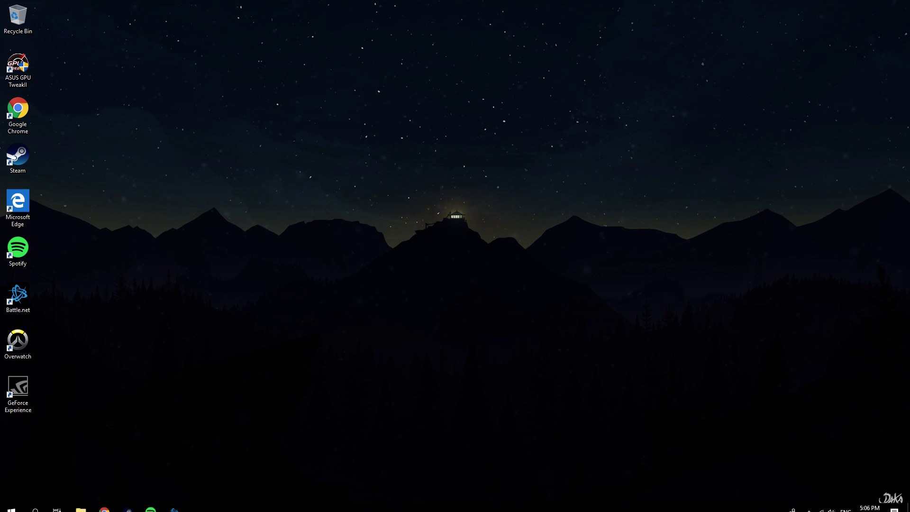
Launch Device Manager by searching 'devi' from the Start menu.
left_click(12, 502)
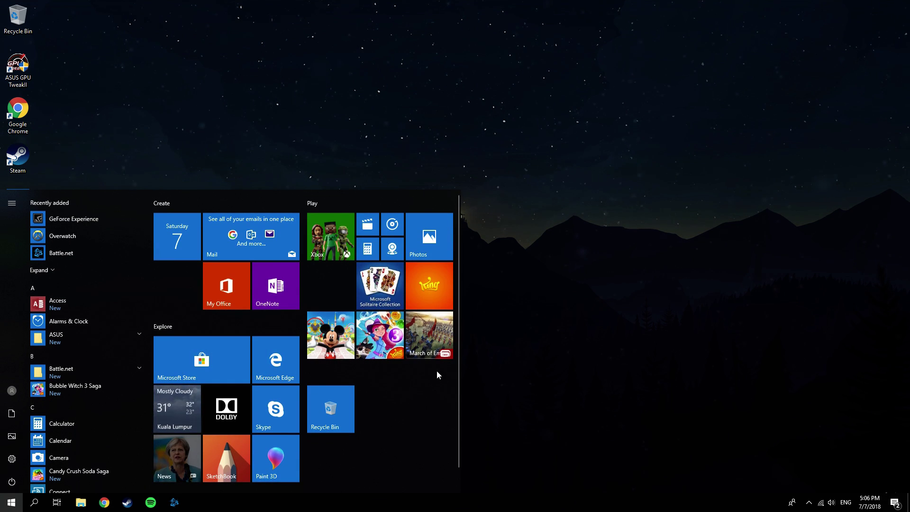
type("devi")
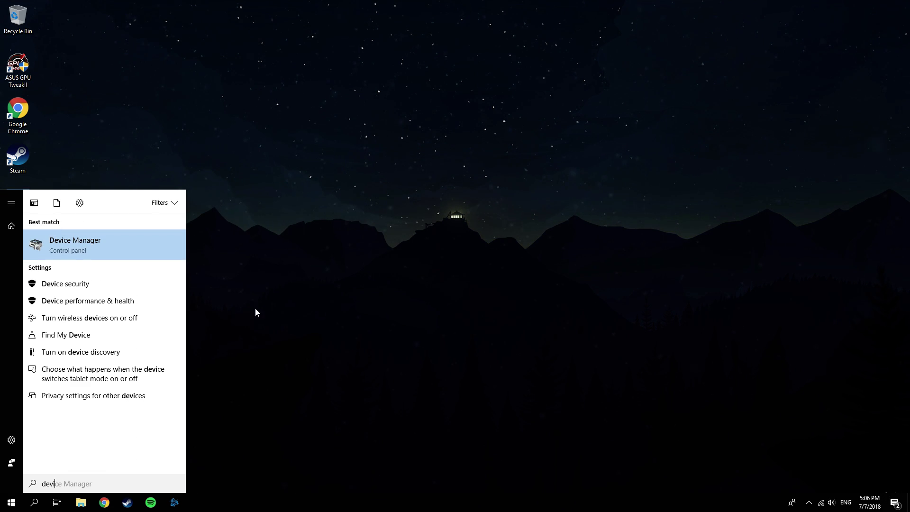
left_click(141, 242)
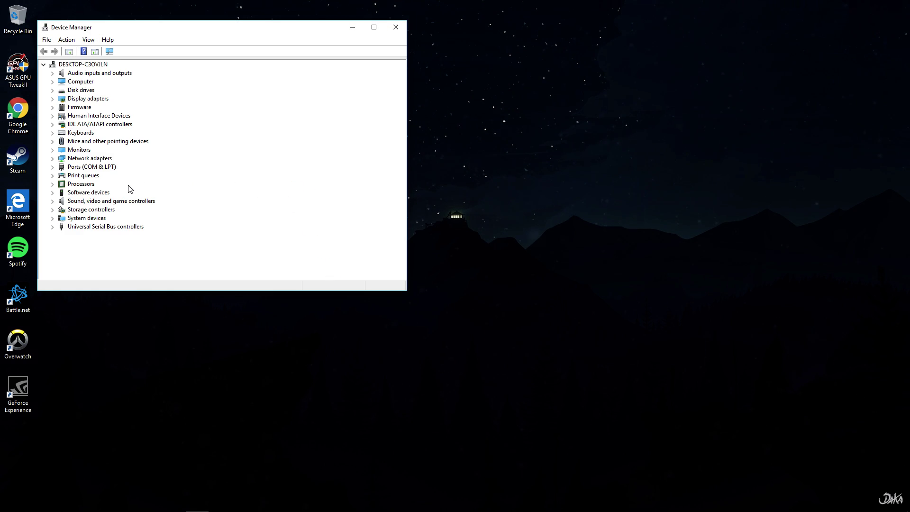
Expand Sound, video and game controllers, select High Definition Audio Device, and show the volume control.
left_click(62, 203)
double_click(62, 204)
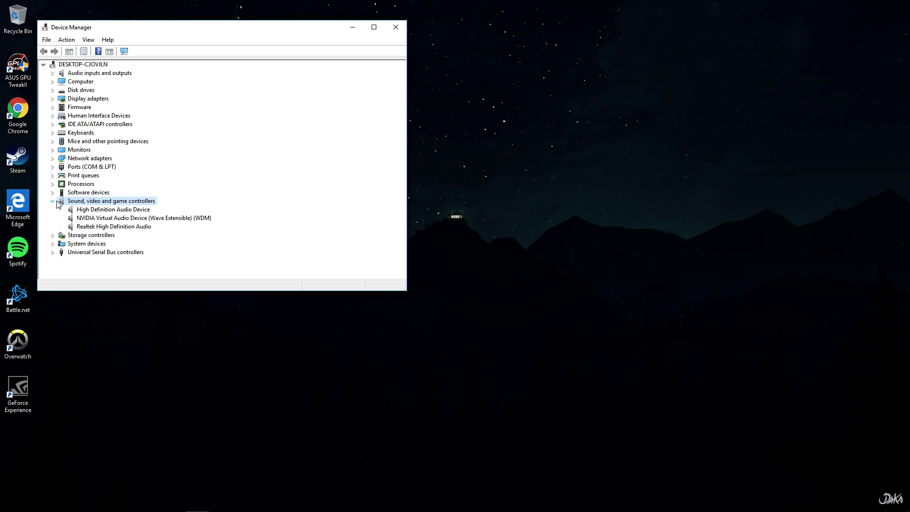
left_click(99, 211)
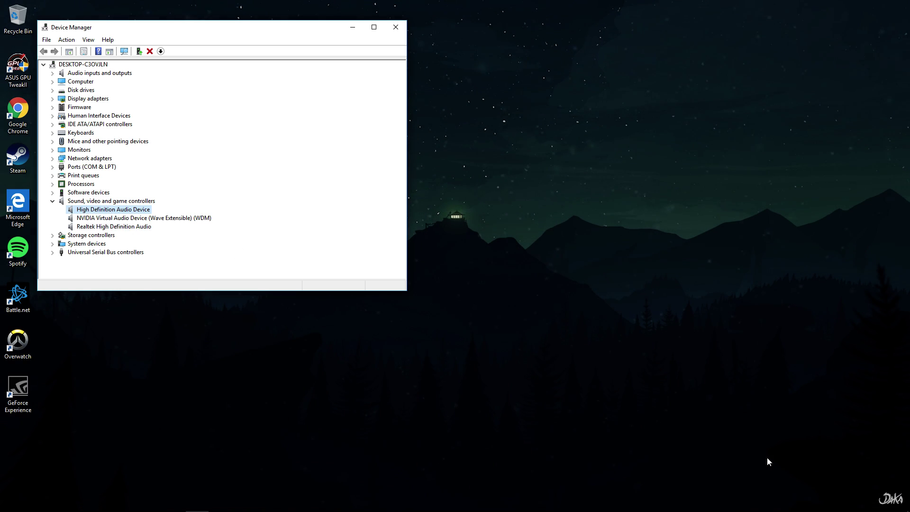
left_click(810, 502)
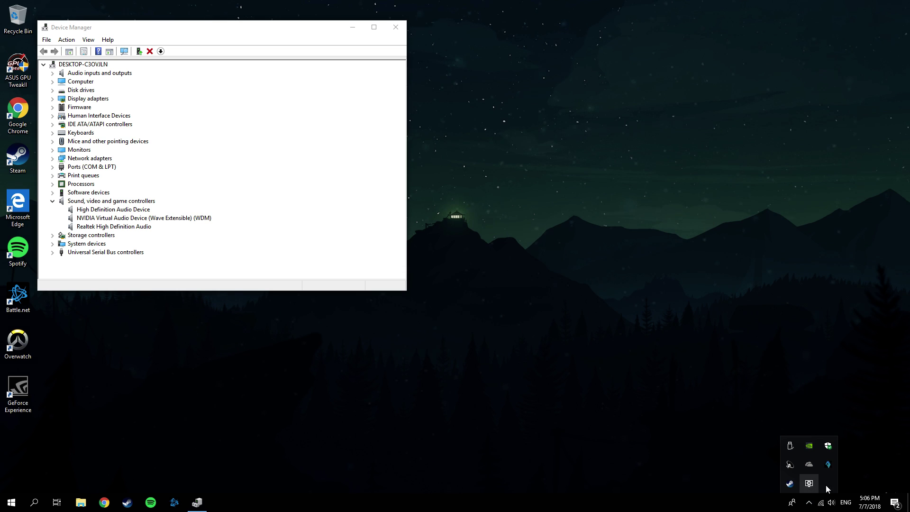
left_click(831, 503)
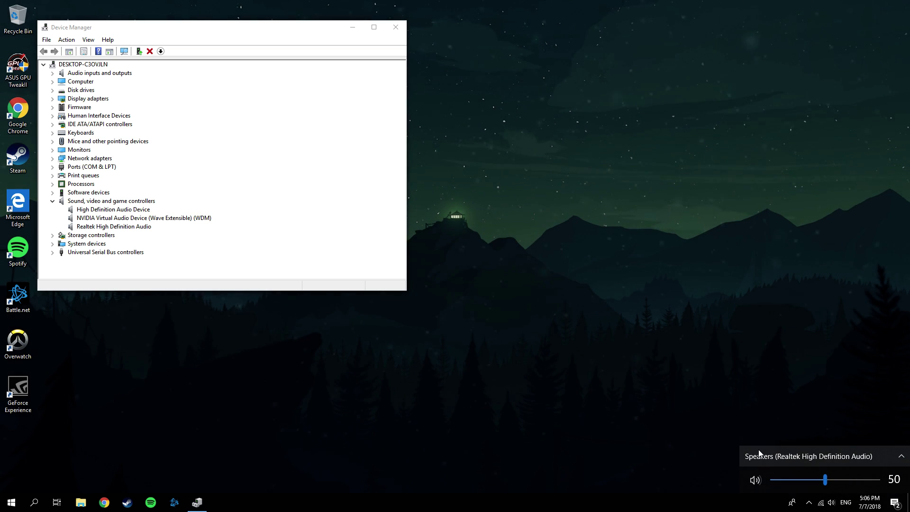
Review the Select playback device list, which shows Speakers (Realtek High Definition Audio).
left_click(804, 453)
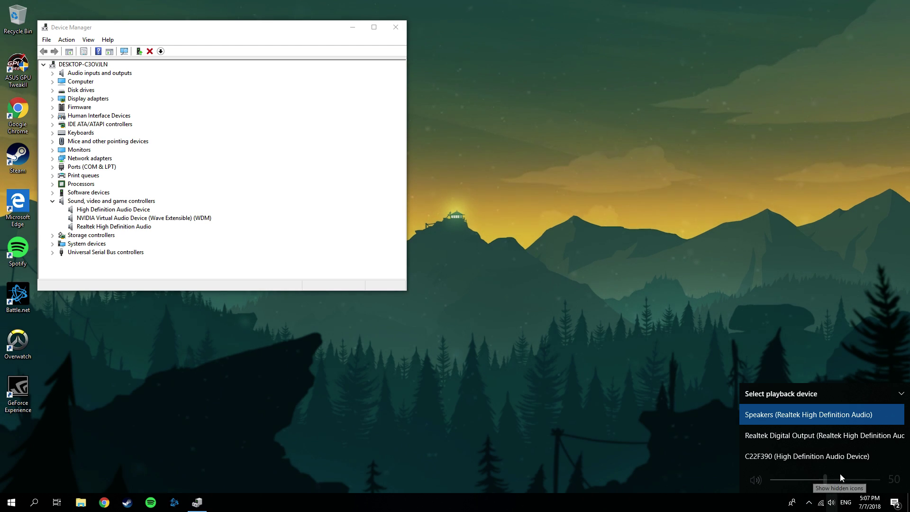
left_click(714, 285)
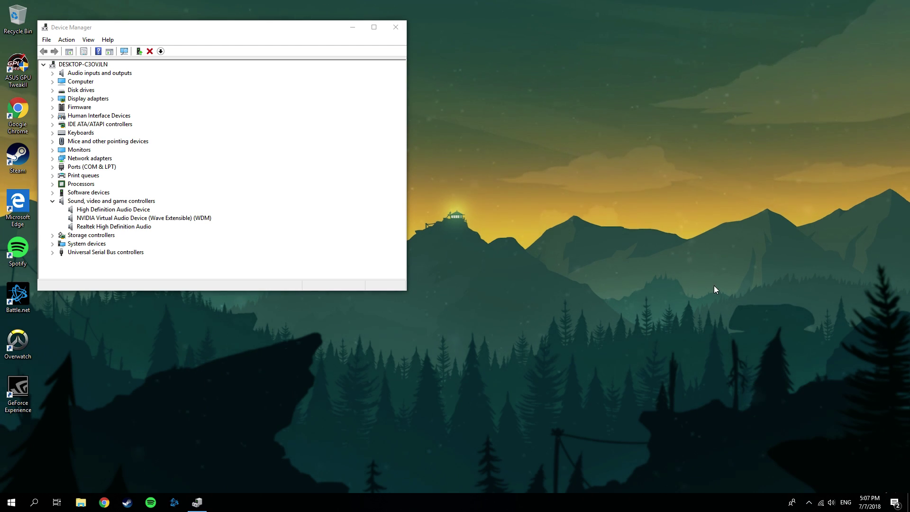
left_click(109, 211)
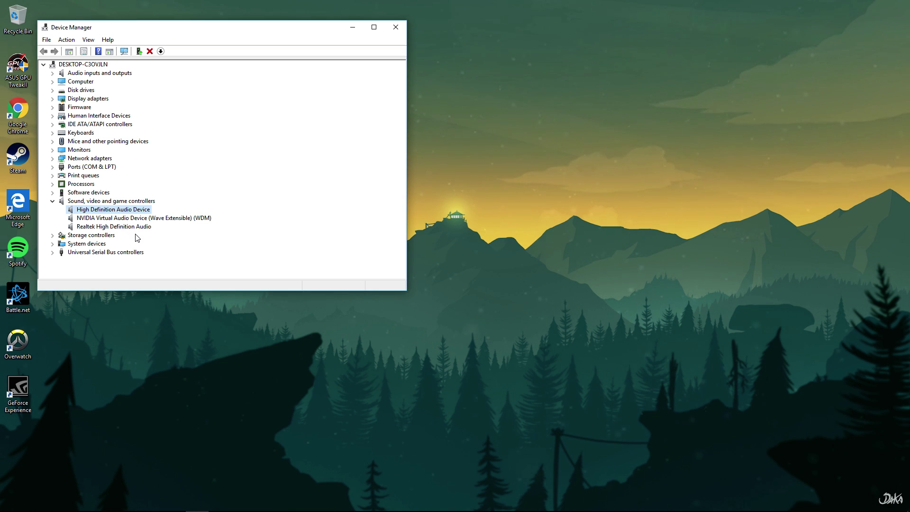
left_click(831, 502)
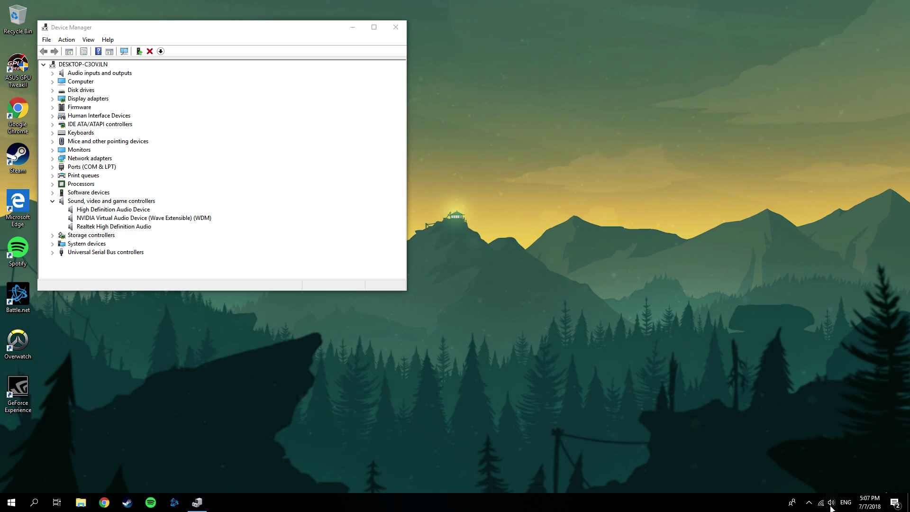
left_click(803, 459)
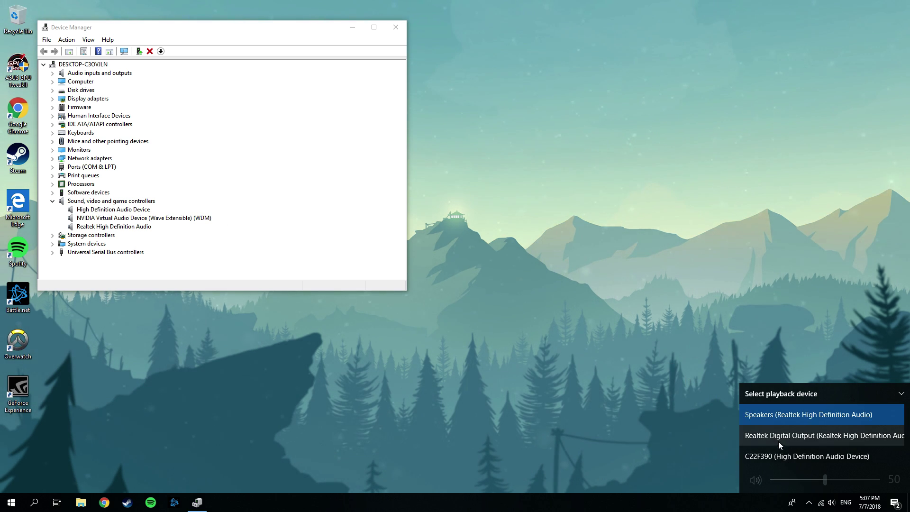
left_click(650, 321)
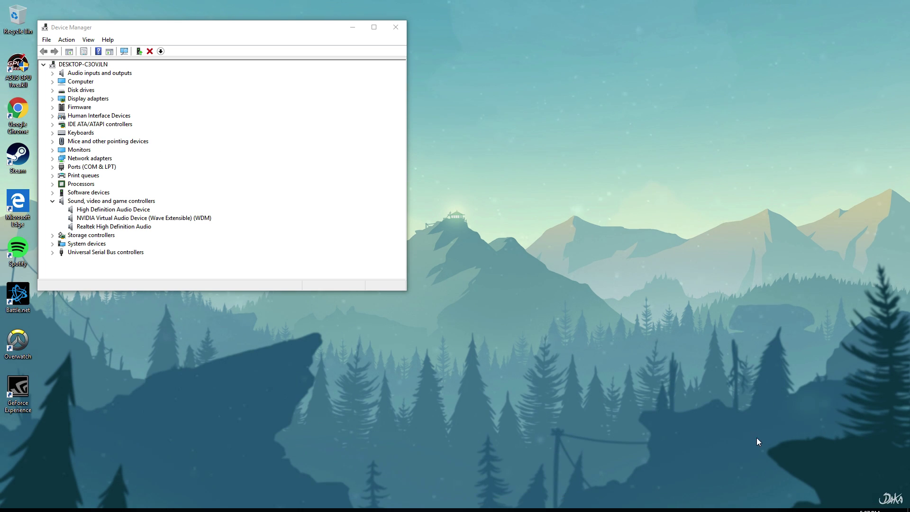
Check the playback devices again, then move Device Manager toward the screen centre.
left_click(833, 505)
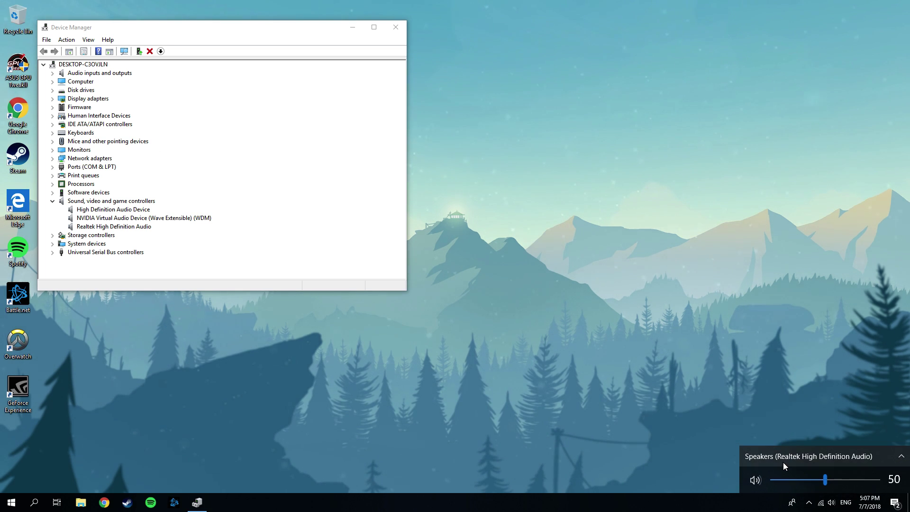
left_click(782, 462)
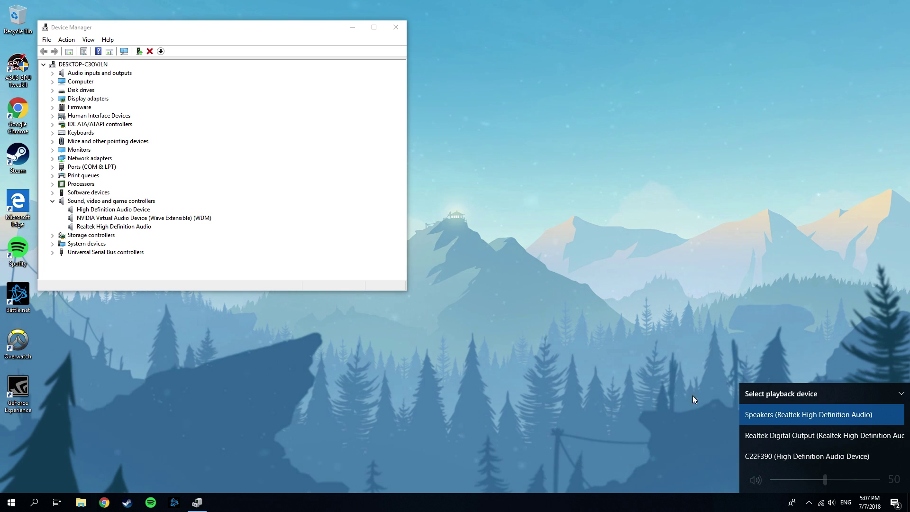
left_click(541, 286)
left_click_drag(126, 34, 323, 73)
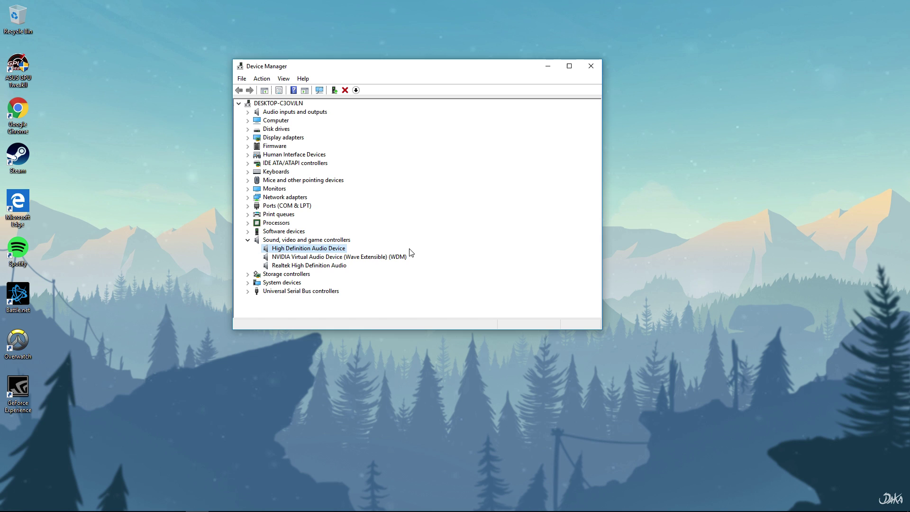
Update High Definition Audio Device's driver by browsing this computer and picking from available drivers.
right_click(299, 249)
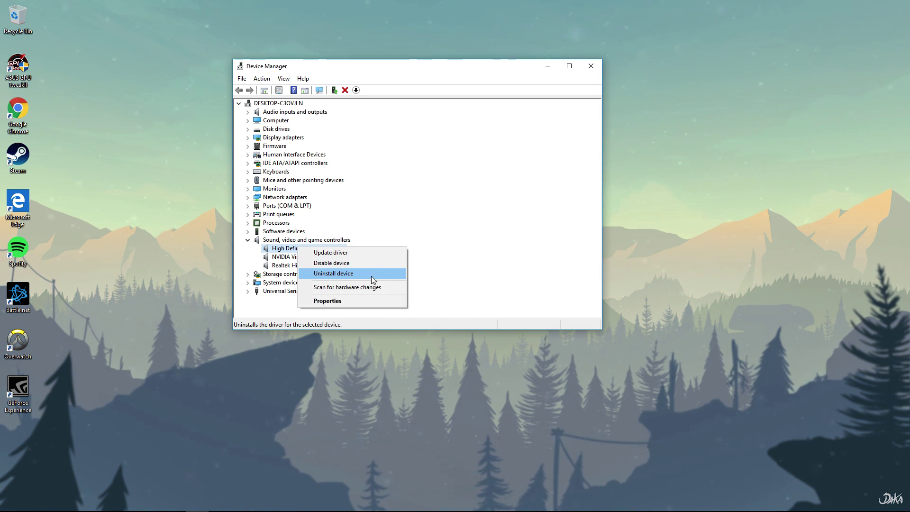
left_click(334, 255)
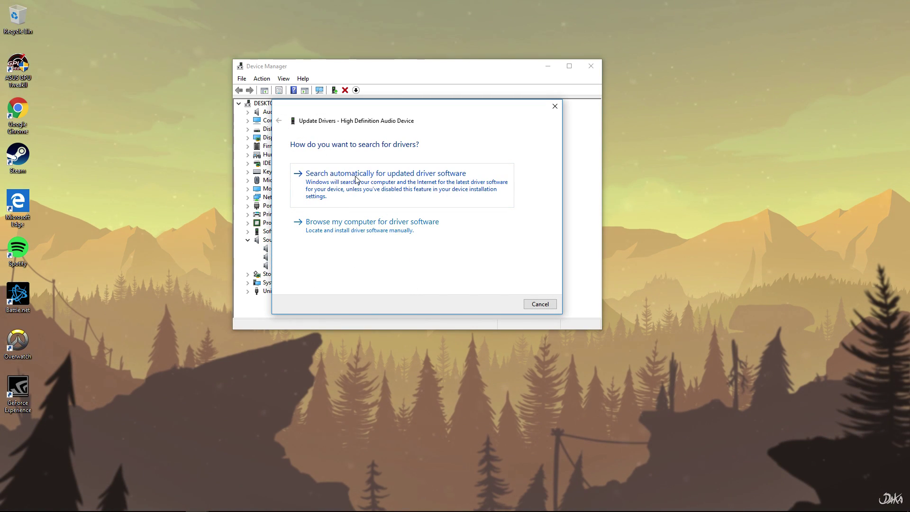
left_click(338, 231)
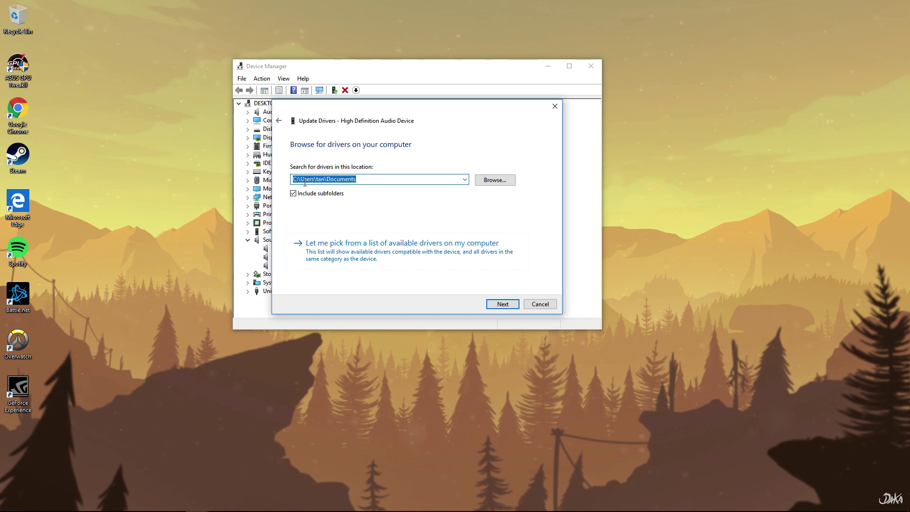
left_click(387, 254)
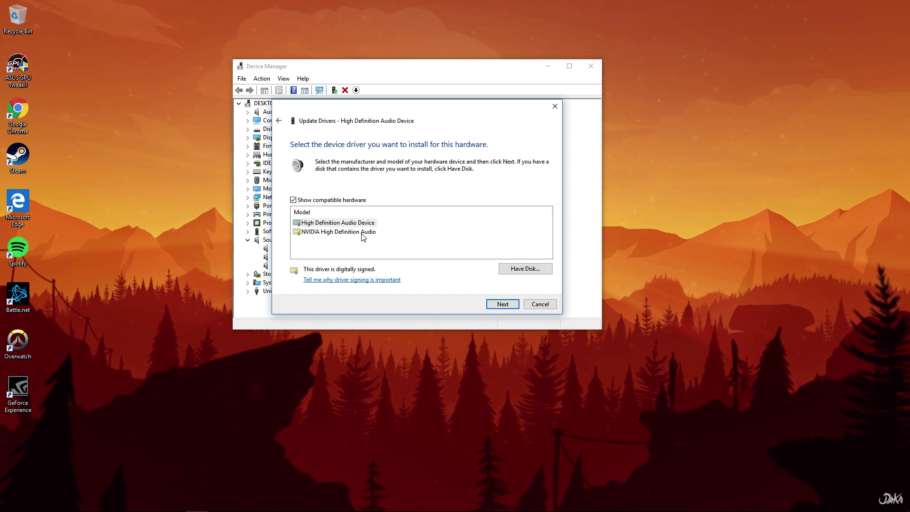
Select High Definition Audio Device in the Model list instead of NVIDIA High Definition Audio.
left_click(344, 223)
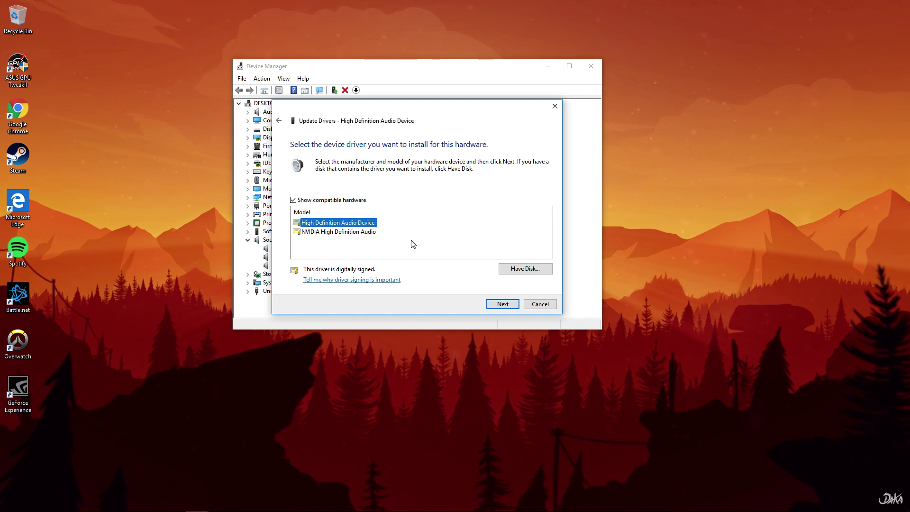